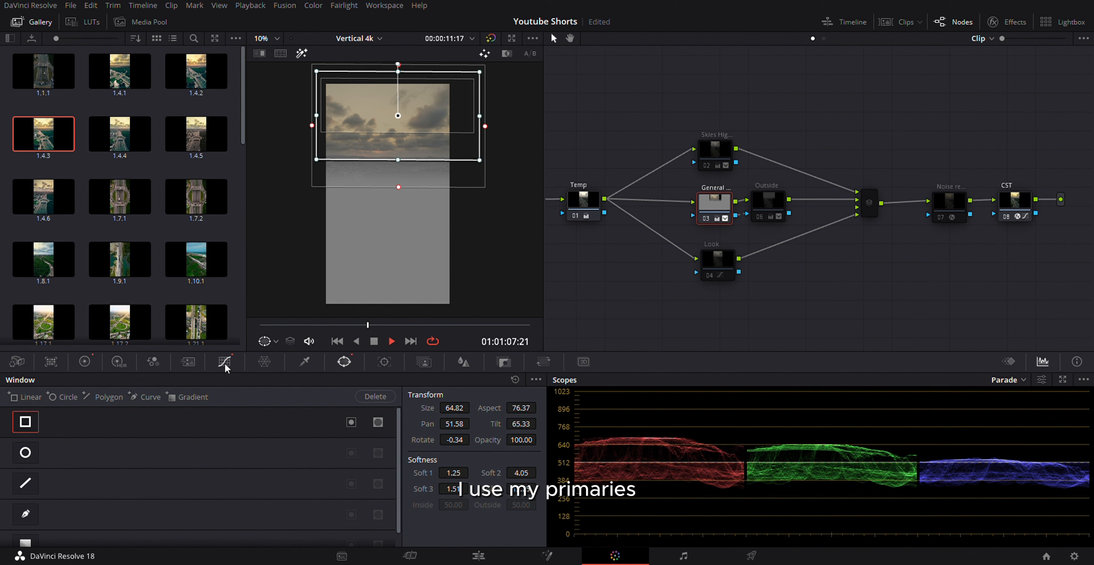
Step: Review the General node's primary color wheels and its Hue Vs Sat curve on the full image, without the highlight view
{"action": "left_click", "coordinate": [85, 361]}
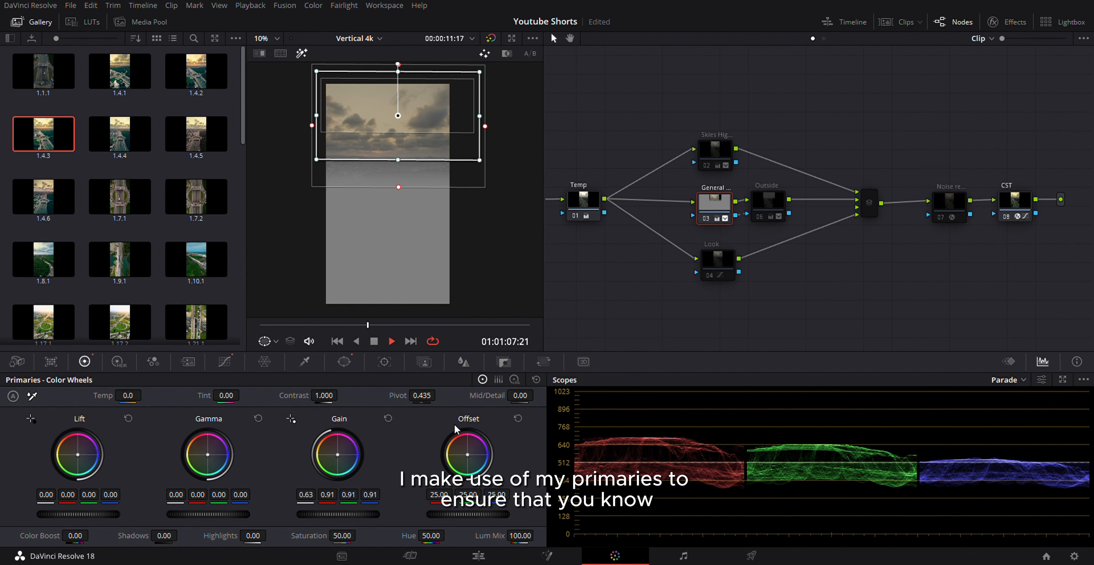
{"action": "key", "text": "shift+h"}
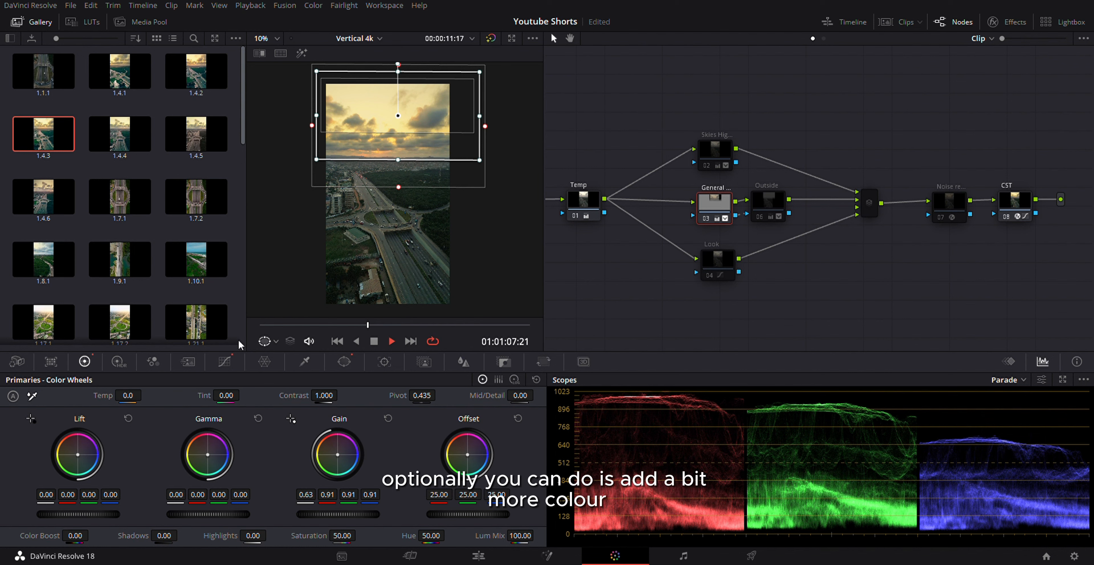
{"action": "left_click", "coordinate": [224, 362]}
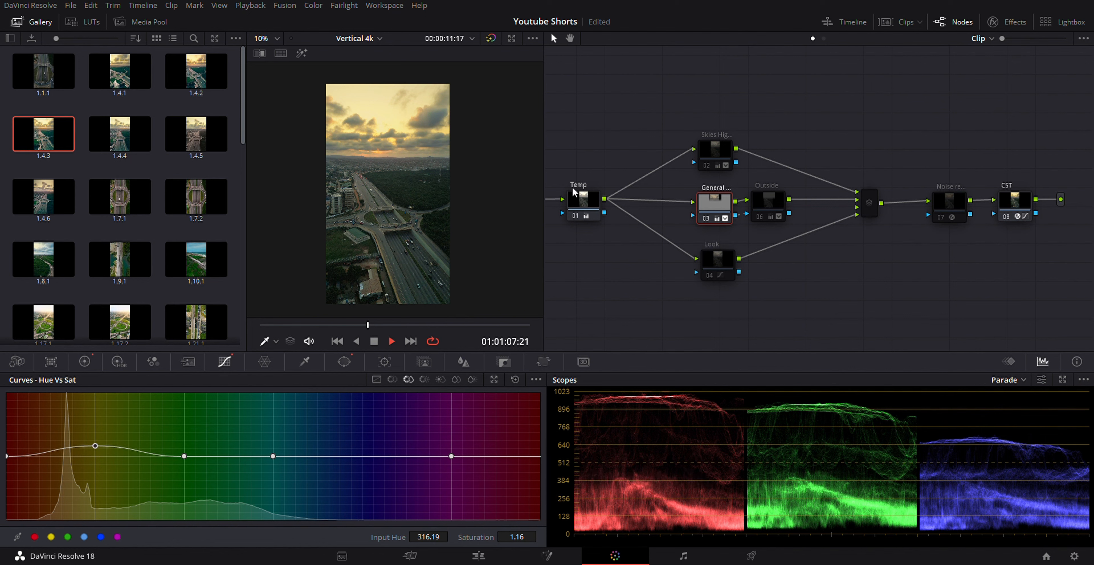
Step: Compare the sky before and after the General node's grade by bypassing and re-enabling the node
{"action": "key", "text": "ctrl+d"}
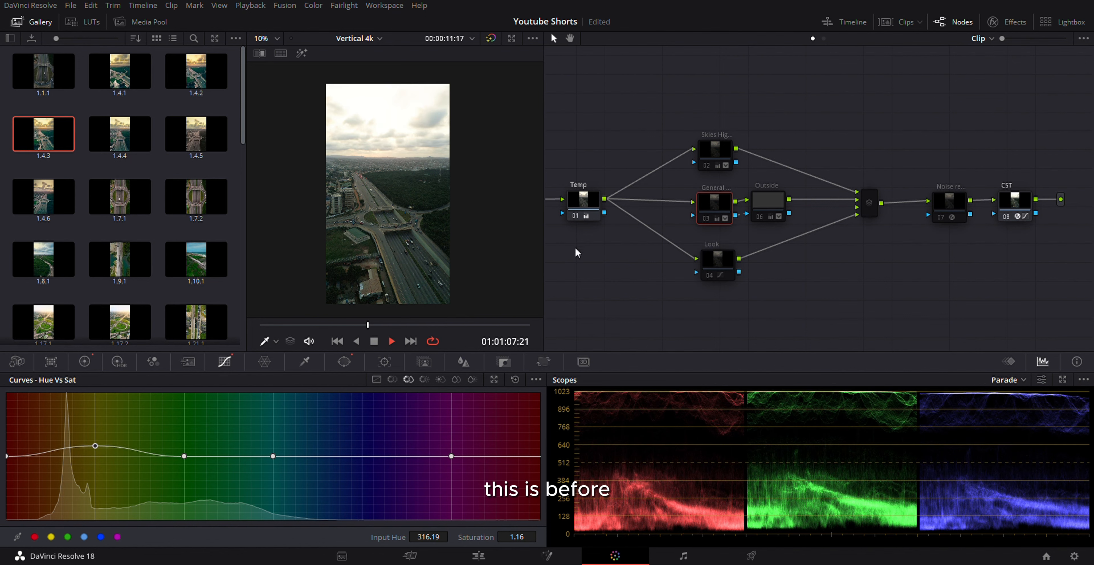
{"action": "key", "text": "ctrl+d"}
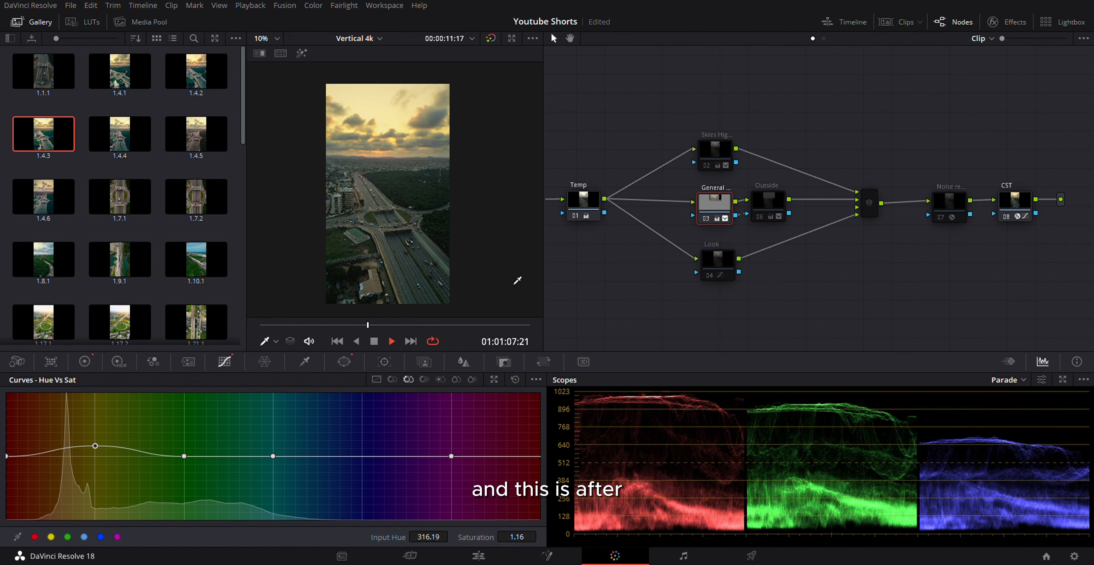
{"action": "key", "text": "ctrl+d"}
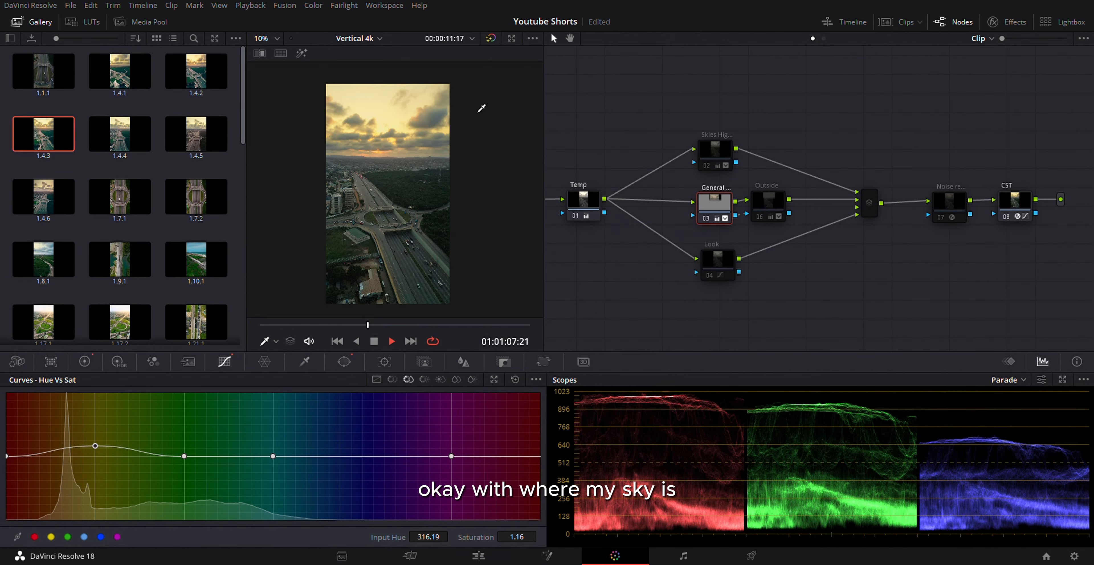
Step: Compare the image areas affected by the General node and the Outside node using the highlight view
{"action": "left_click", "coordinate": [766, 204]}
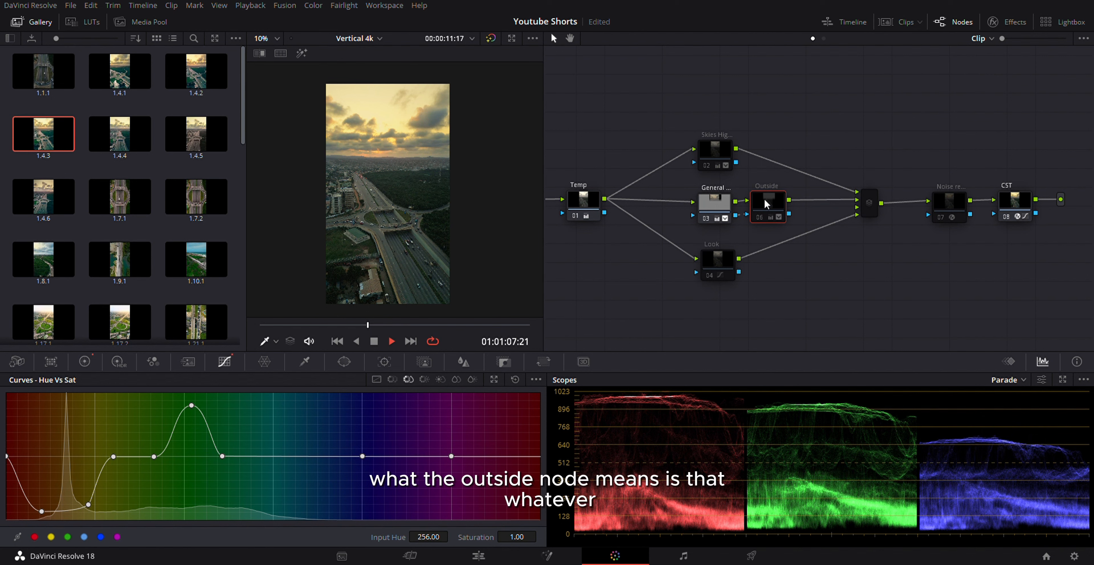
{"action": "left_click", "coordinate": [713, 209]}
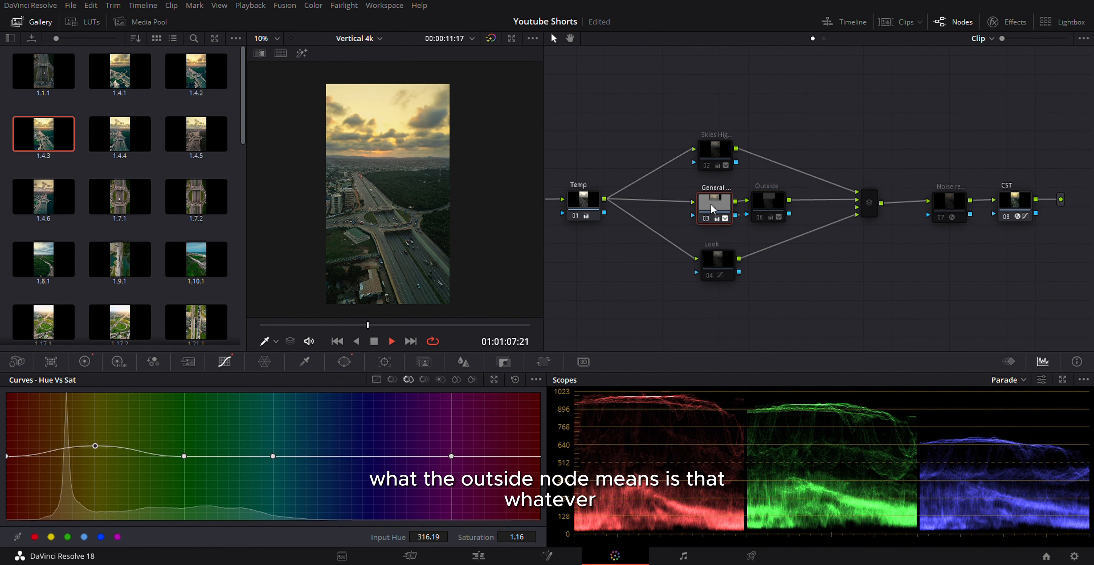
{"action": "key", "text": "shift+h"}
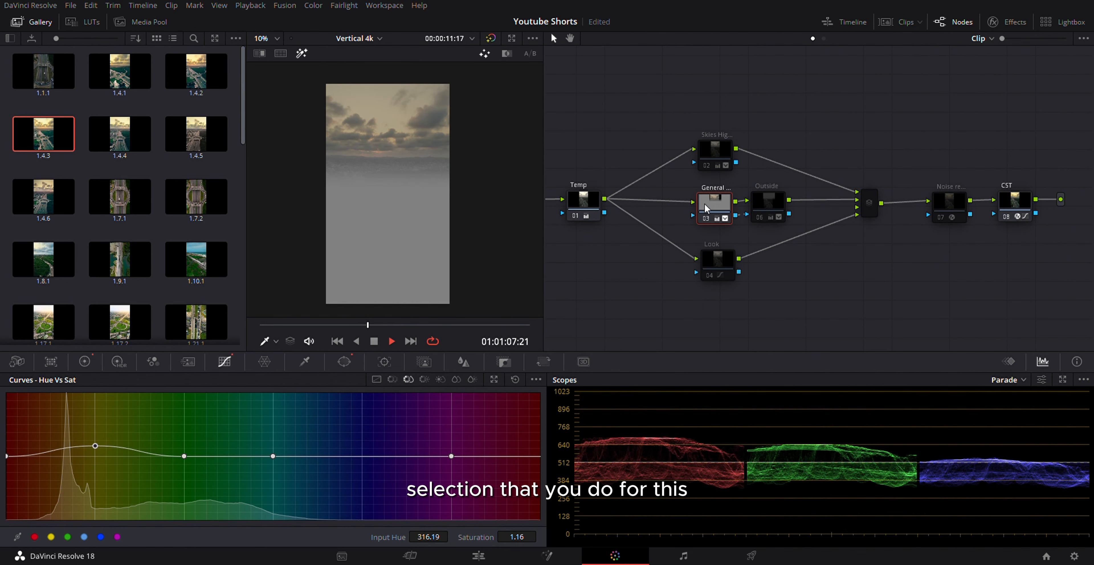
{"action": "left_click", "coordinate": [764, 204]}
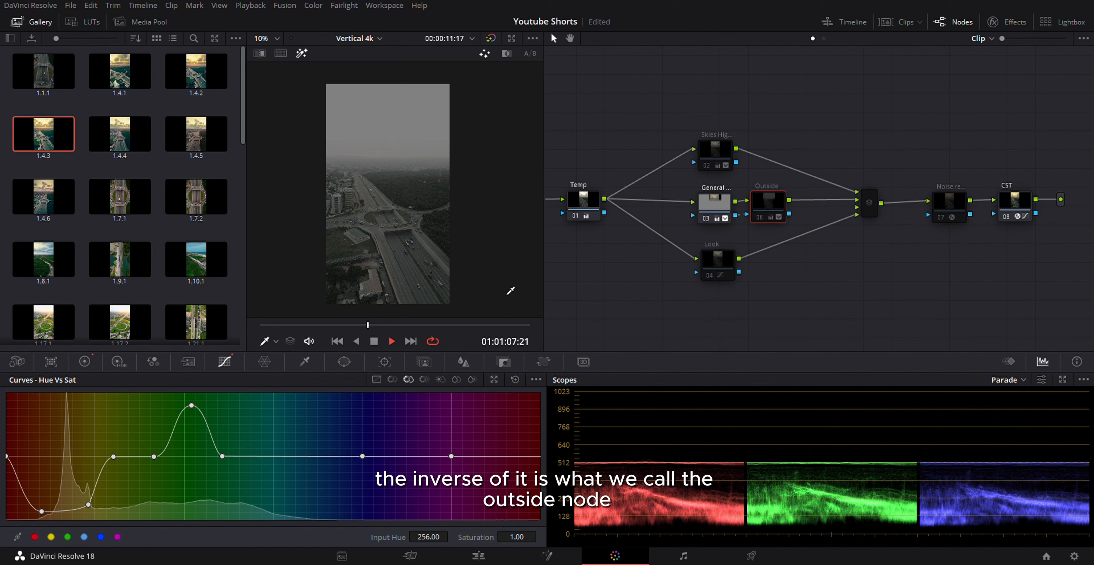
{"action": "right_click", "coordinate": [714, 206]}
{"action": "mouse_move", "coordinate": [744, 269]}
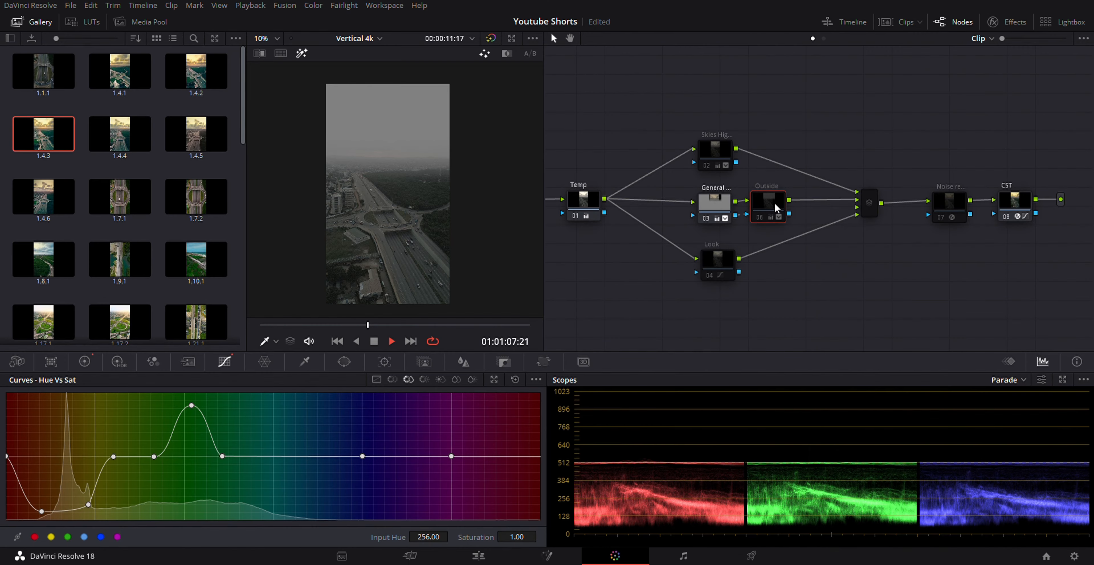
Step: Show the Outside node's primary color wheels without the highlight view and enable the node
{"action": "left_click", "coordinate": [84, 362]}
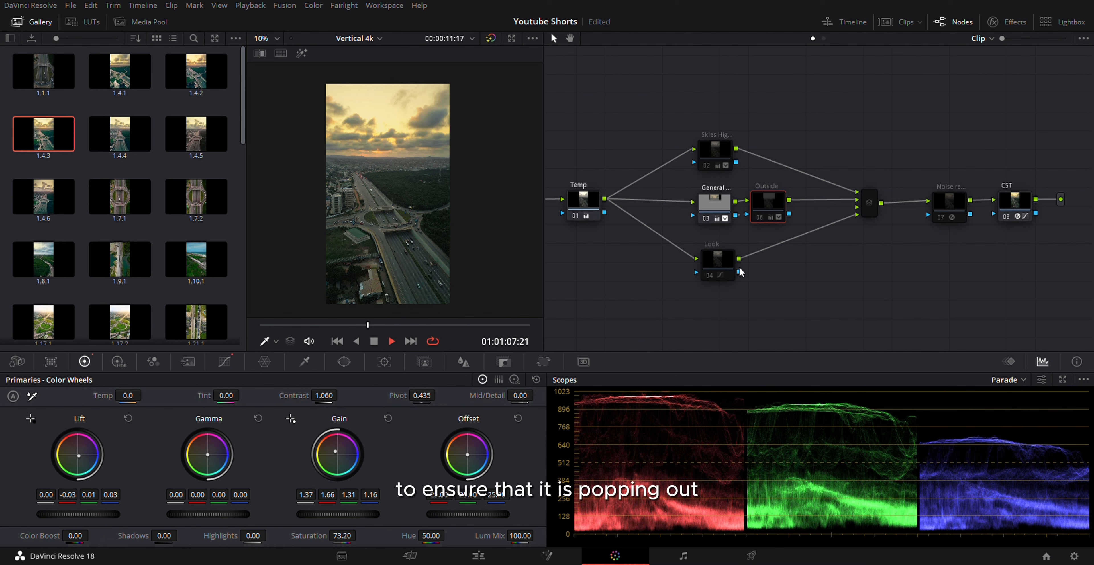
{"action": "key", "text": "ctrl+d"}
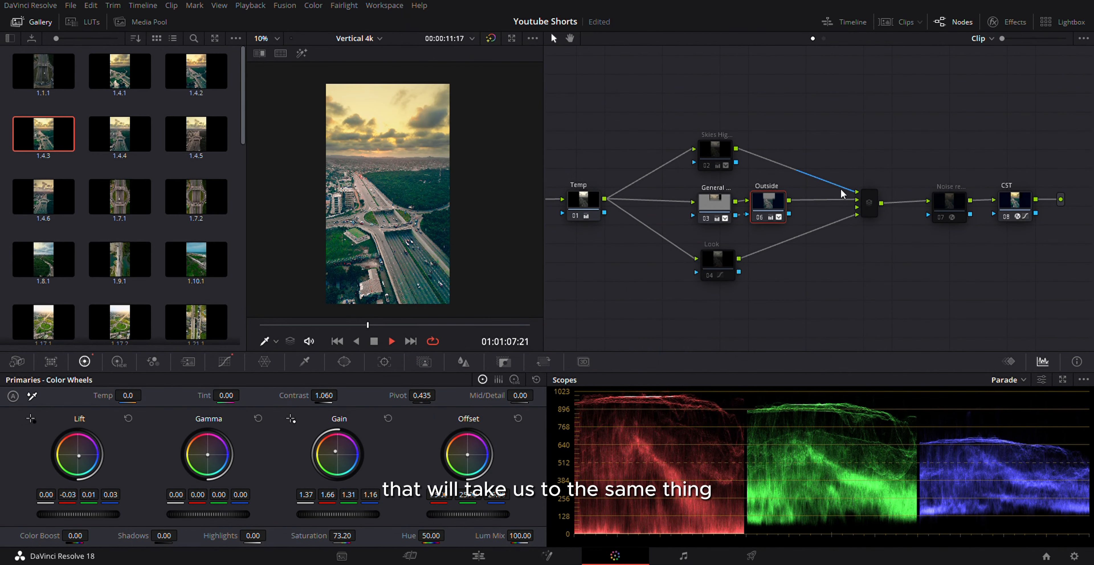
Step: Enable the Look node and show its custom RGB curves
{"action": "left_click", "coordinate": [719, 264]}
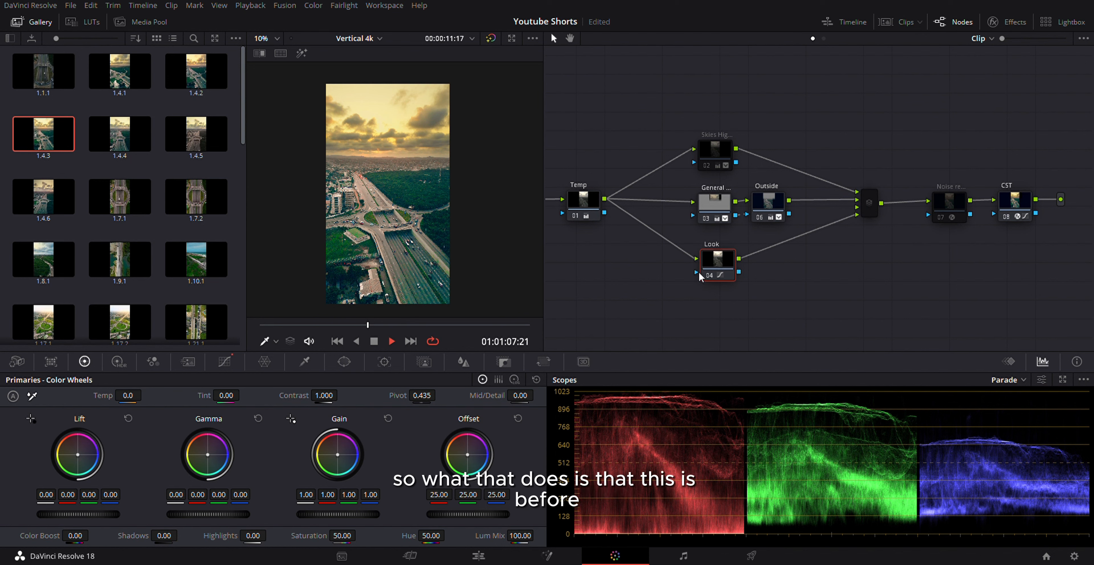
{"action": "key", "text": "ctrl+d"}
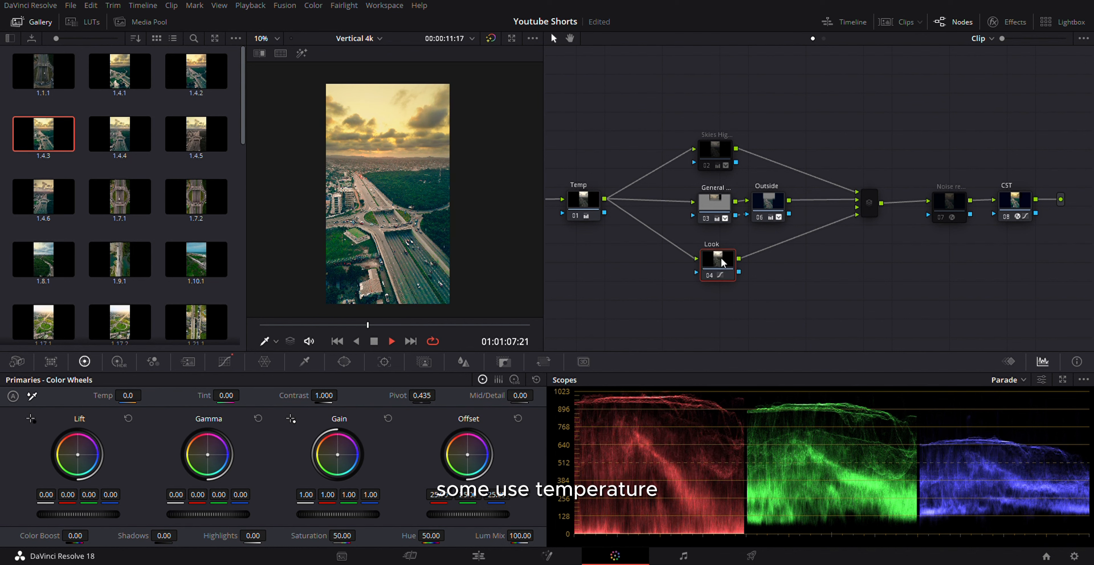
{"action": "left_click", "coordinate": [226, 360]}
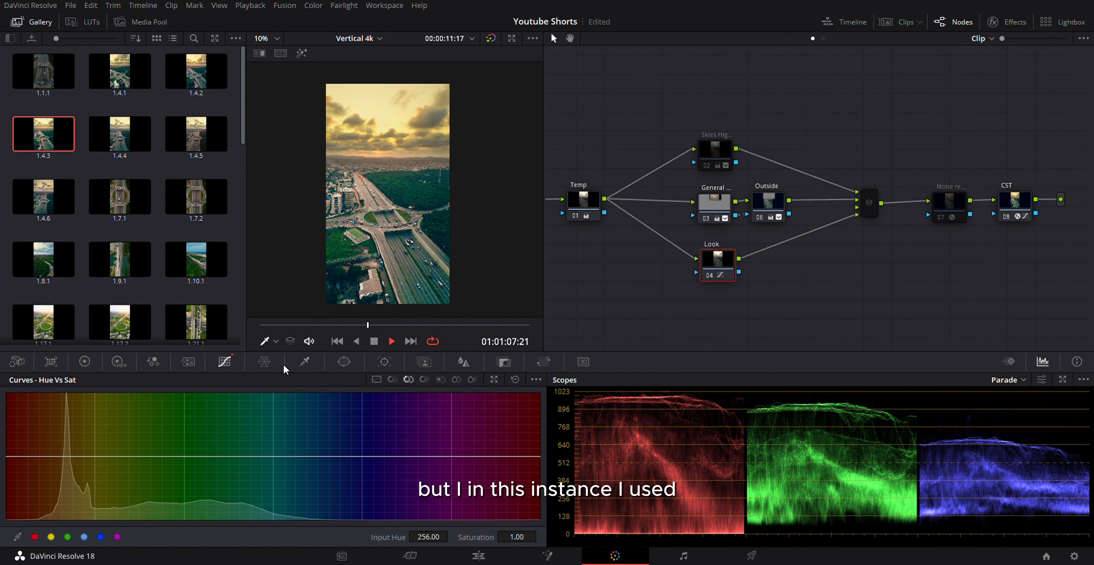
{"action": "left_click", "coordinate": [376, 379]}
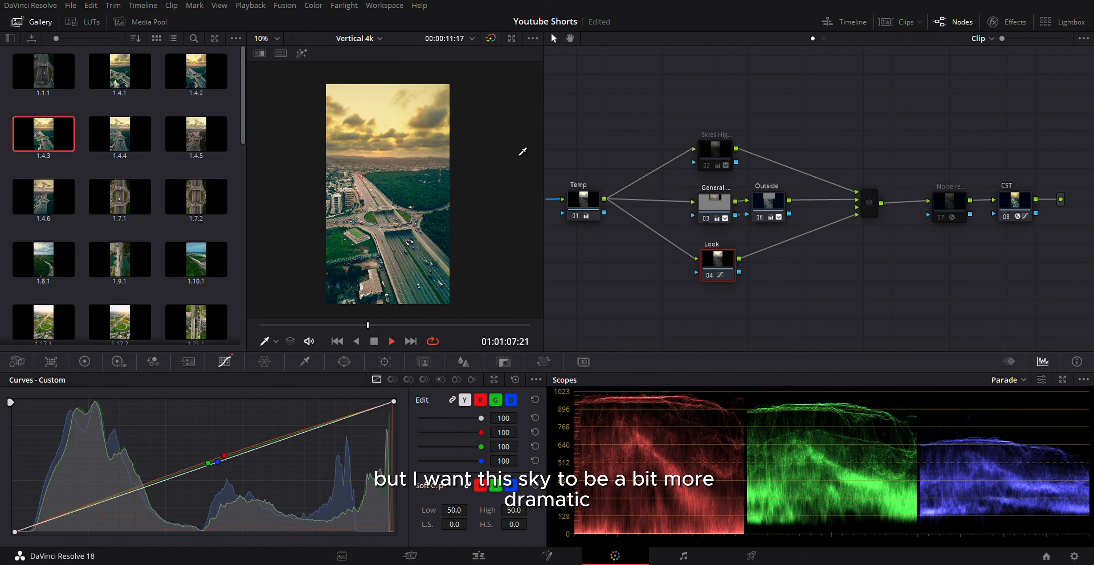
Step: Enable the sky highlights node (02) and inspect the sun glow behind the clouds up close in a widened viewer
{"action": "left_click", "coordinate": [710, 150]}
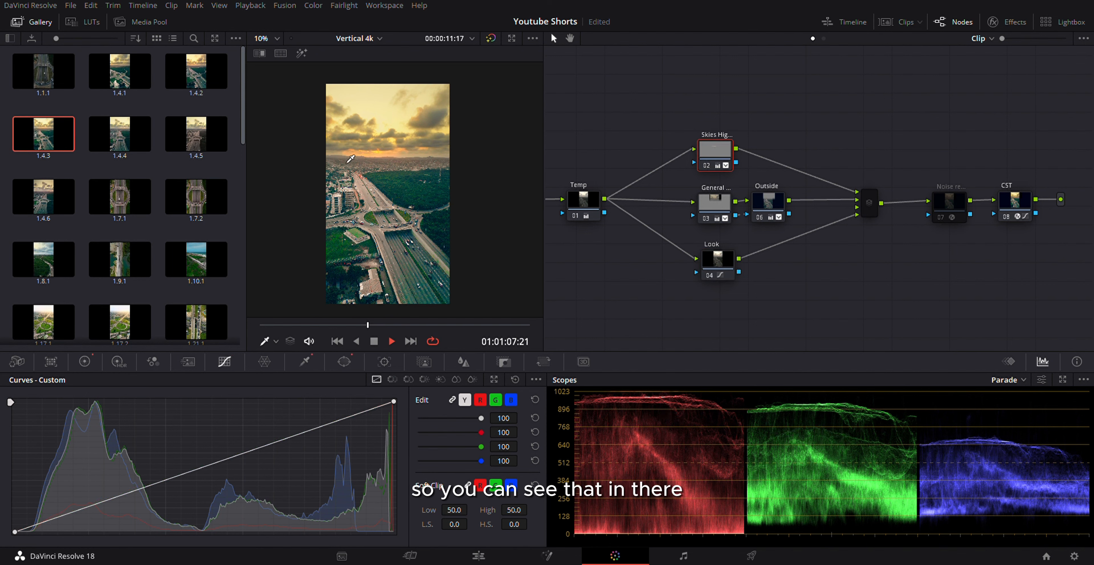
{"action": "scroll", "coordinate": [351, 158], "scroll_direction": "up", "scroll_amount": 5}
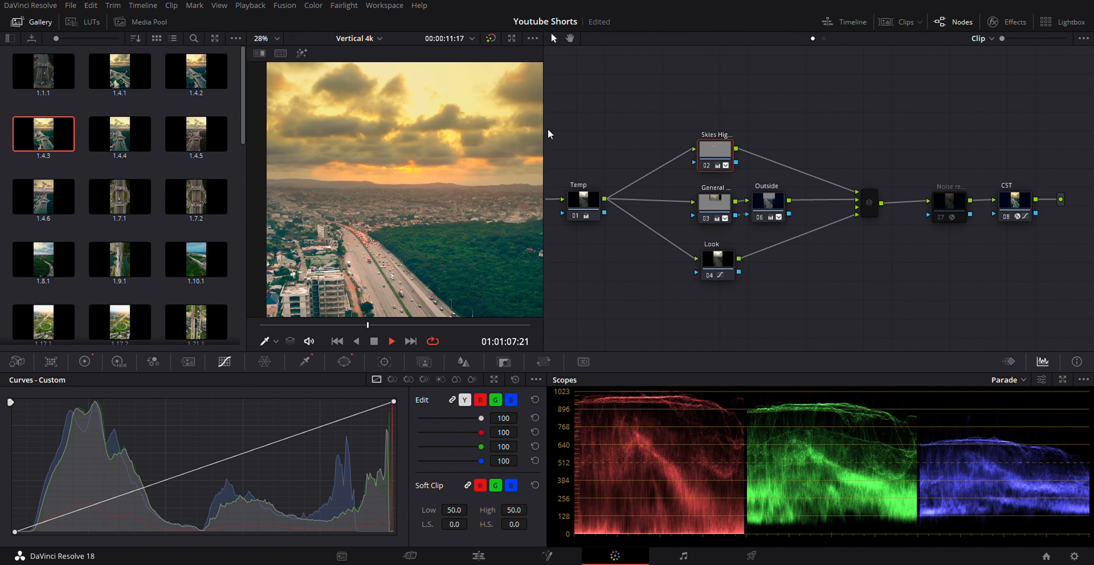
{"action": "left_click_drag", "start_coordinate": [548, 134], "coordinate": [612, 141]}
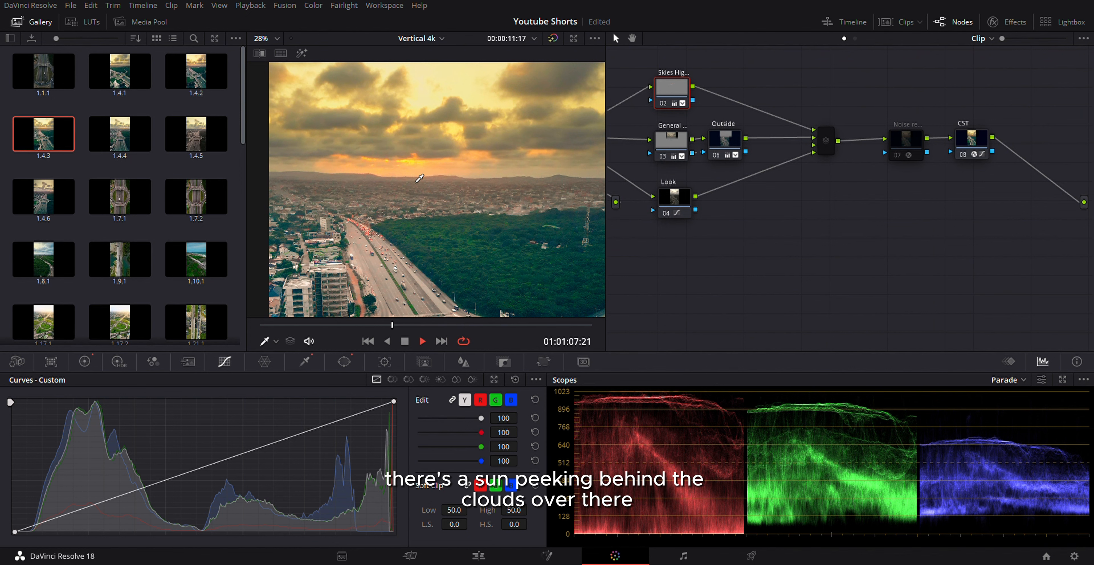
{"action": "scroll", "coordinate": [419, 178], "scroll_direction": "down", "scroll_amount": 5}
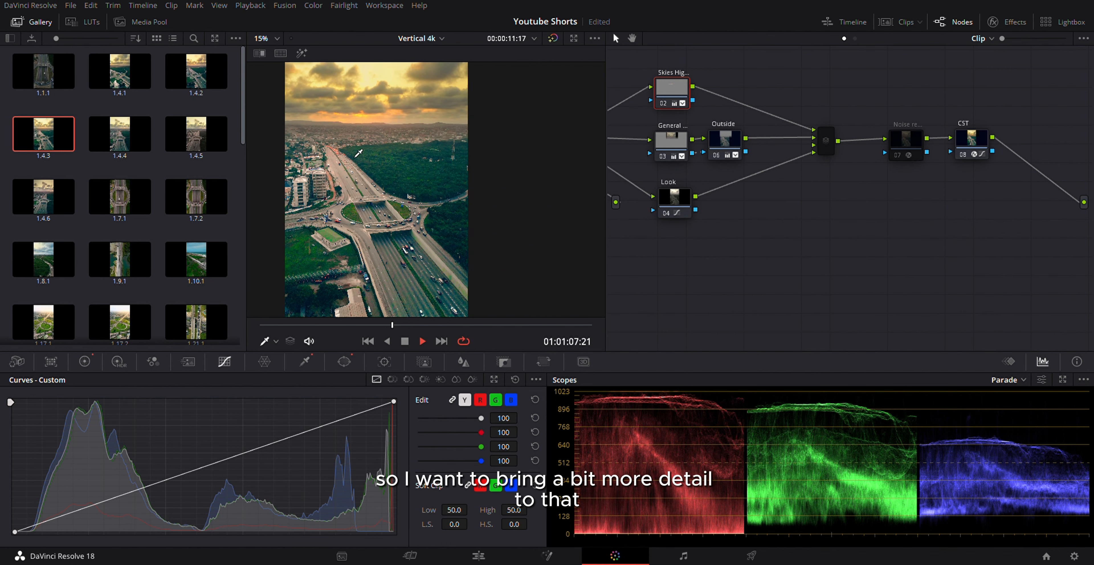
{"action": "scroll", "coordinate": [358, 153], "scroll_direction": "down", "scroll_amount": 2}
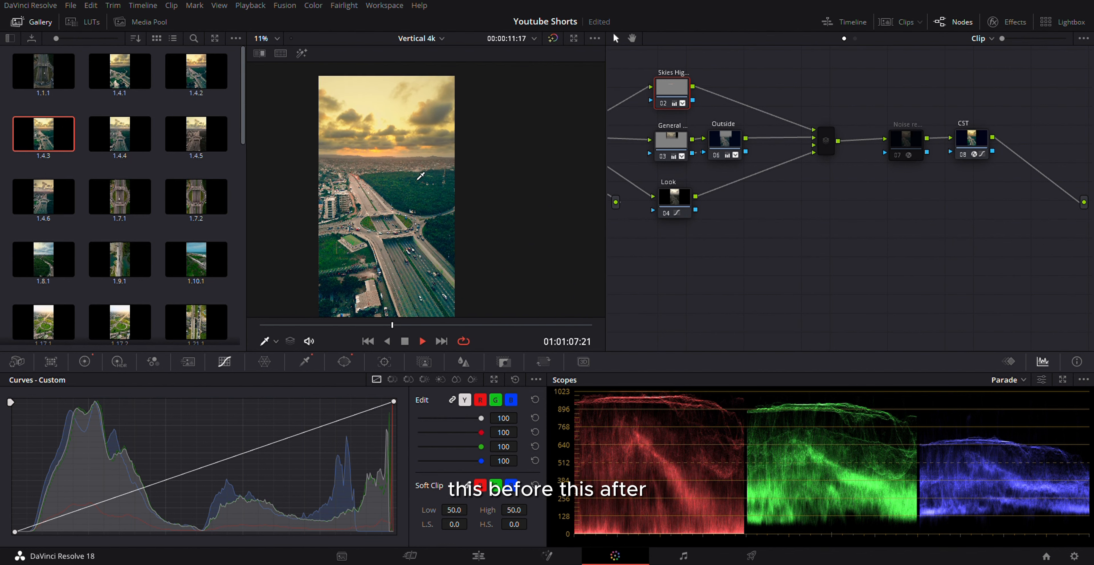
Step: Refine the sky highlights node's HSL qualifier in highlight view, setting the luminance Low to 65.6, and return to the full image
{"action": "key", "text": "shift+h"}
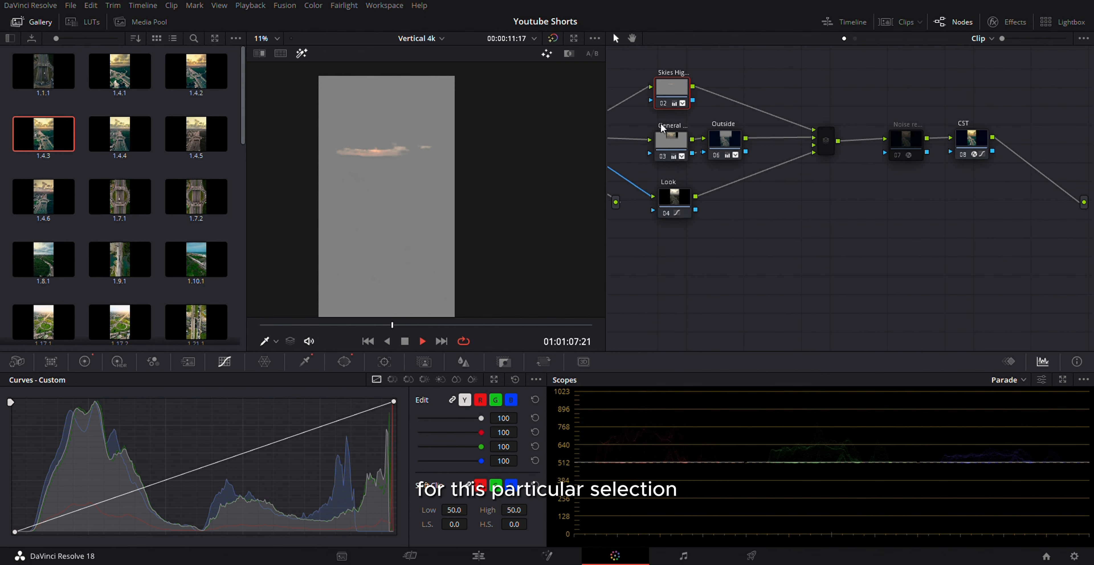
{"action": "left_click", "coordinate": [305, 361]}
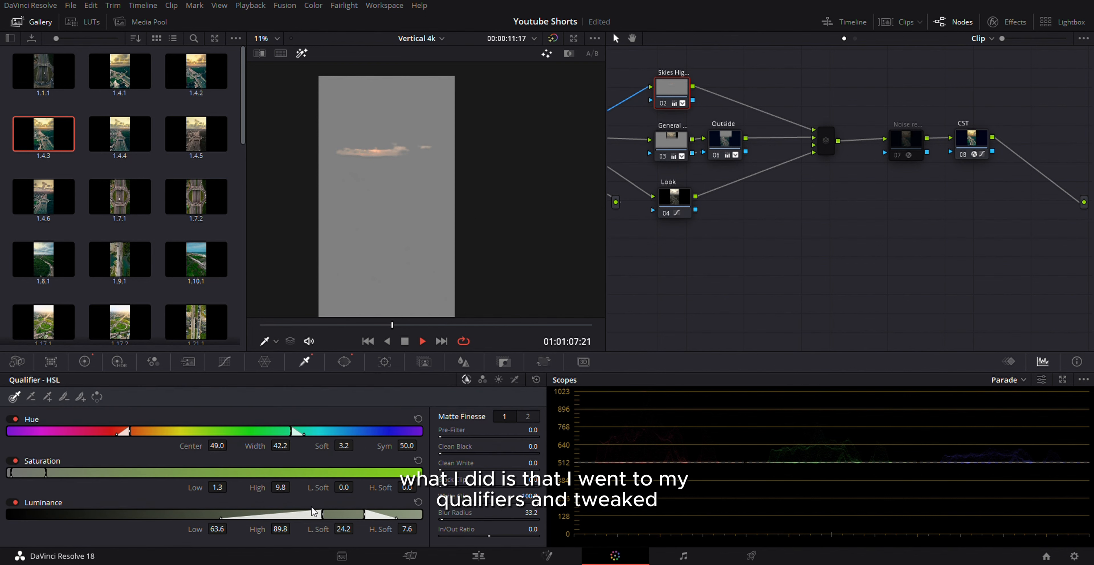
{"action": "left_click_drag", "start_coordinate": [333, 516], "coordinate": [336, 515]}
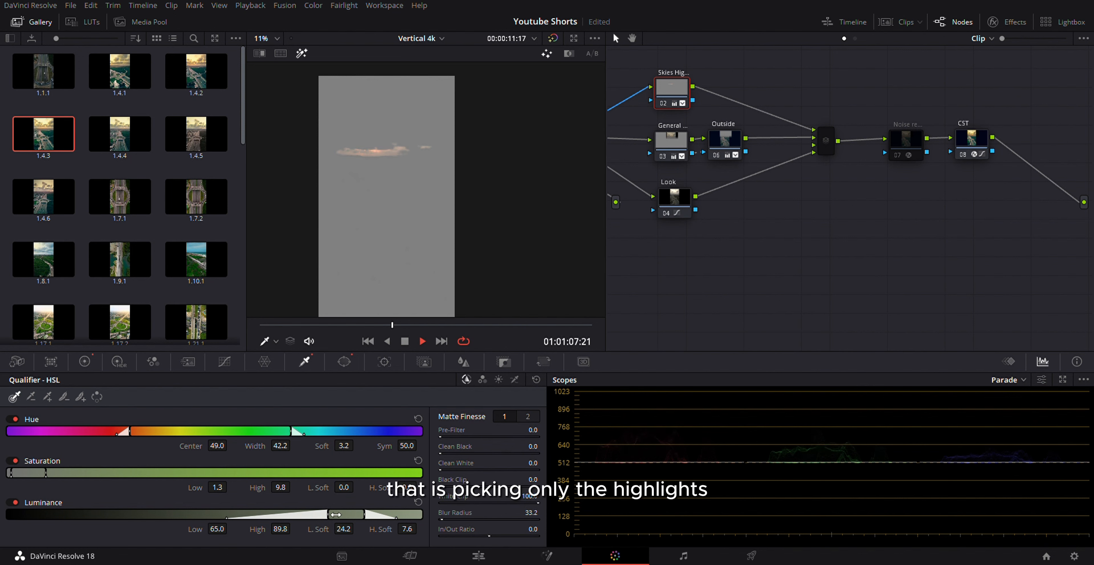
{"action": "left_click_drag", "start_coordinate": [328, 515], "coordinate": [331, 512]}
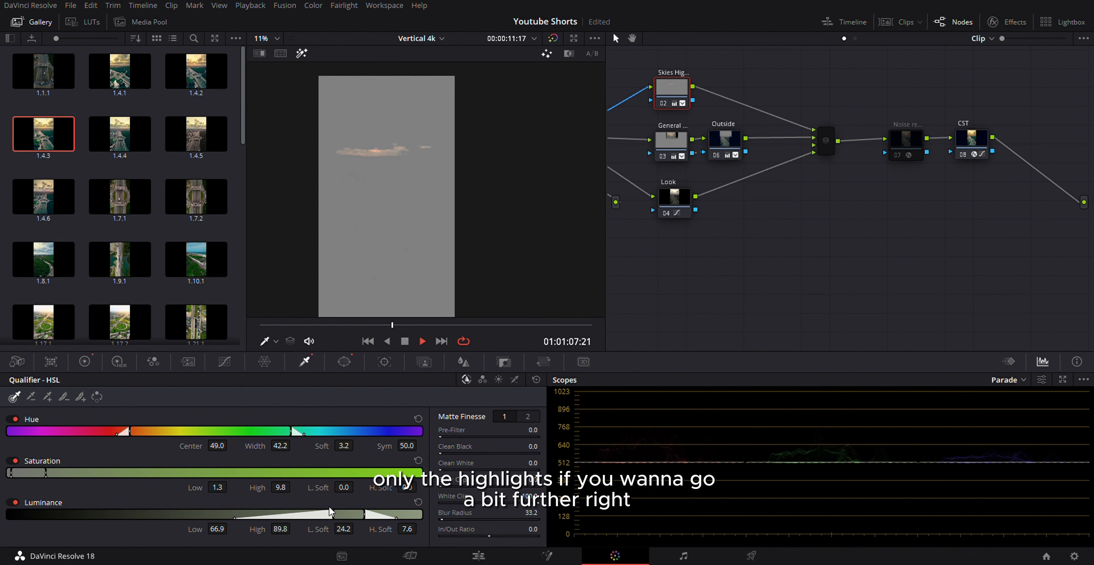
{"action": "left_click", "coordinate": [344, 362]}
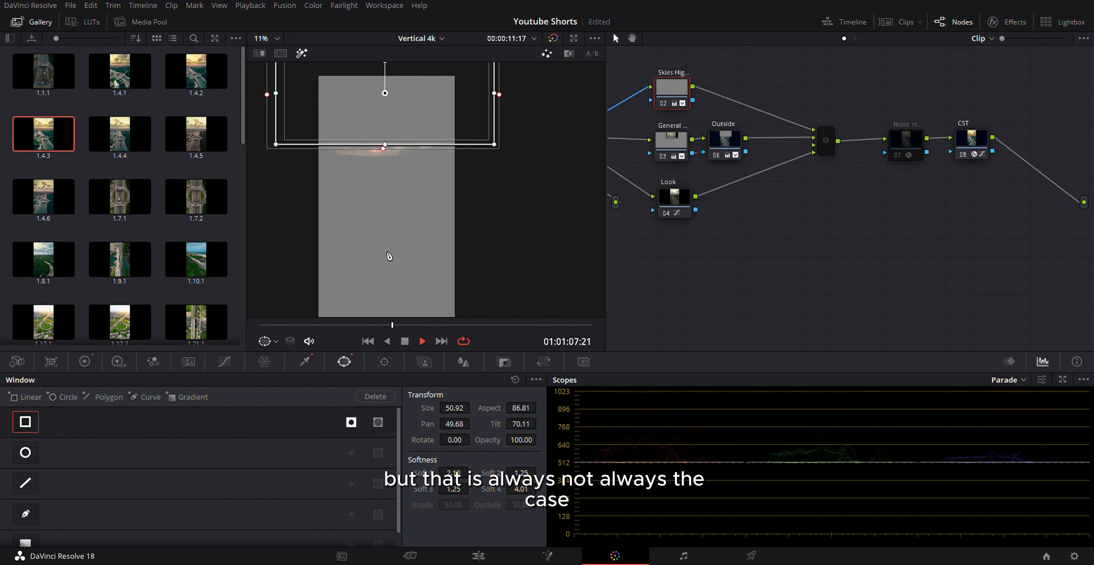
{"action": "left_click", "coordinate": [305, 363]}
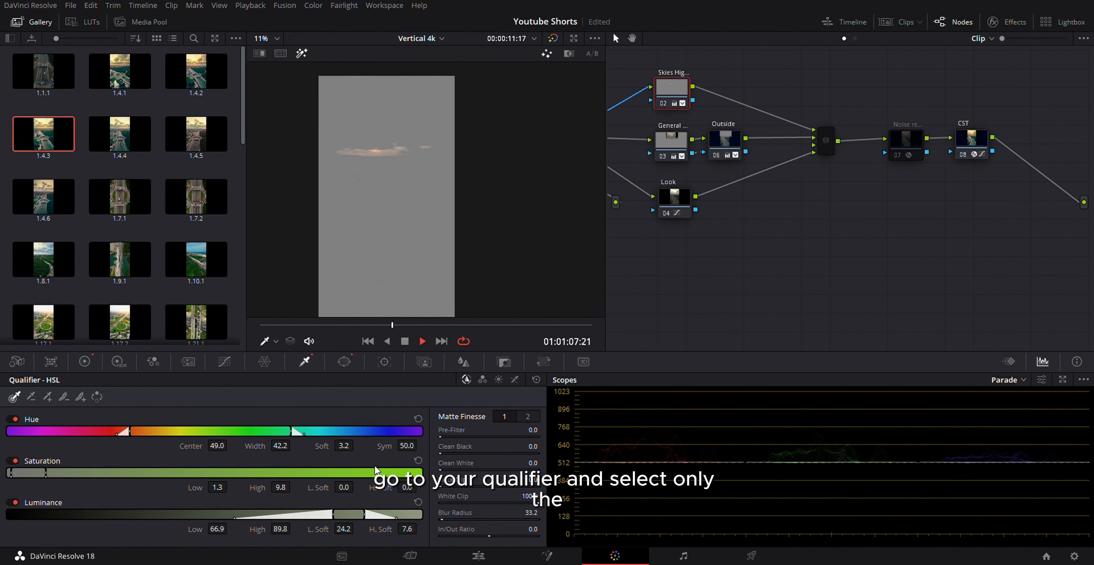
{"action": "left_click_drag", "start_coordinate": [337, 519], "coordinate": [330, 519]}
{"action": "key", "text": "shift+h"}
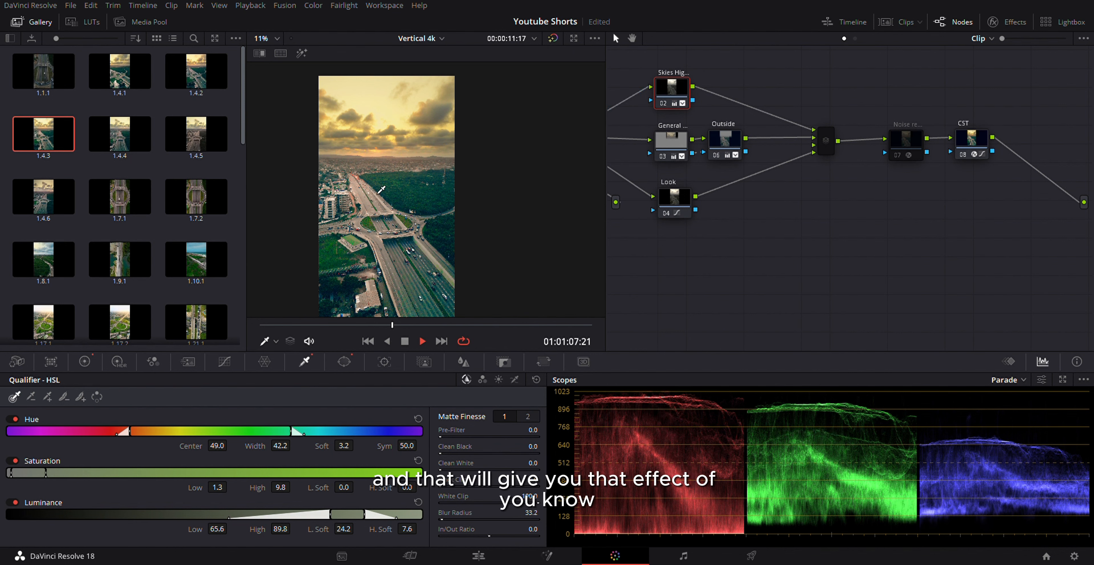
Step: Move the layer mixer node slightly closer to the Outside node and enable the noise reduction node
{"action": "scroll", "coordinate": [723, 161], "scroll_direction": "down", "scroll_amount": 3}
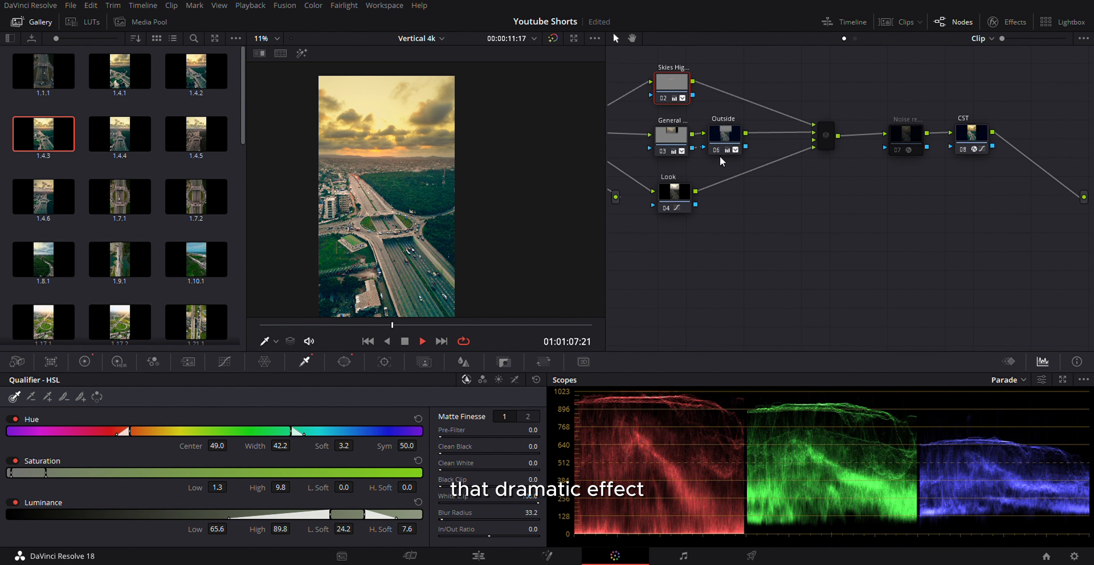
{"action": "left_click_drag", "start_coordinate": [780, 202], "coordinate": [850, 261]}
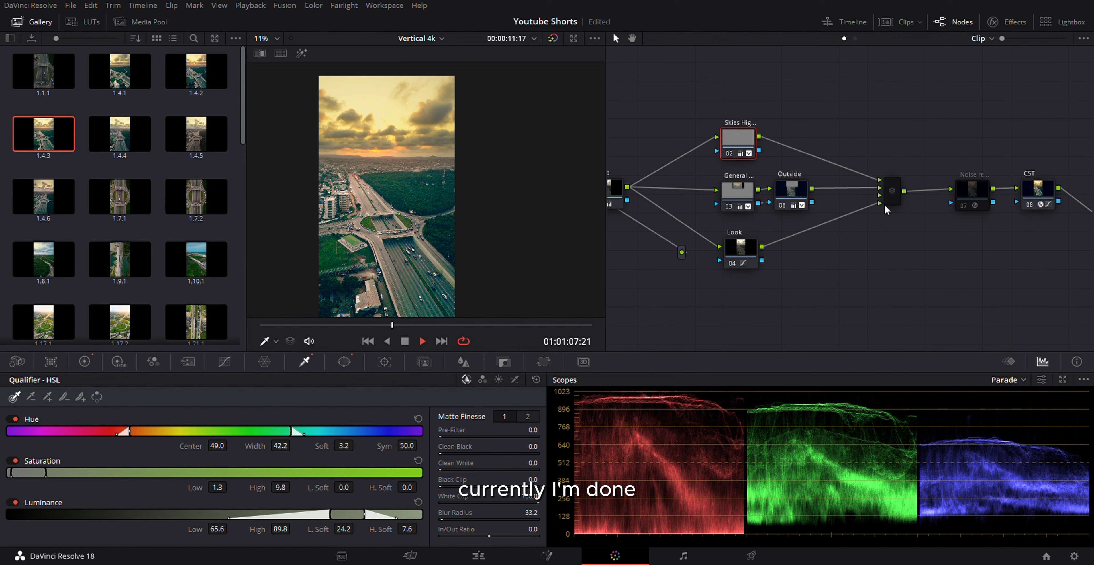
{"action": "left_click_drag", "start_coordinate": [891, 197], "coordinate": [875, 195]}
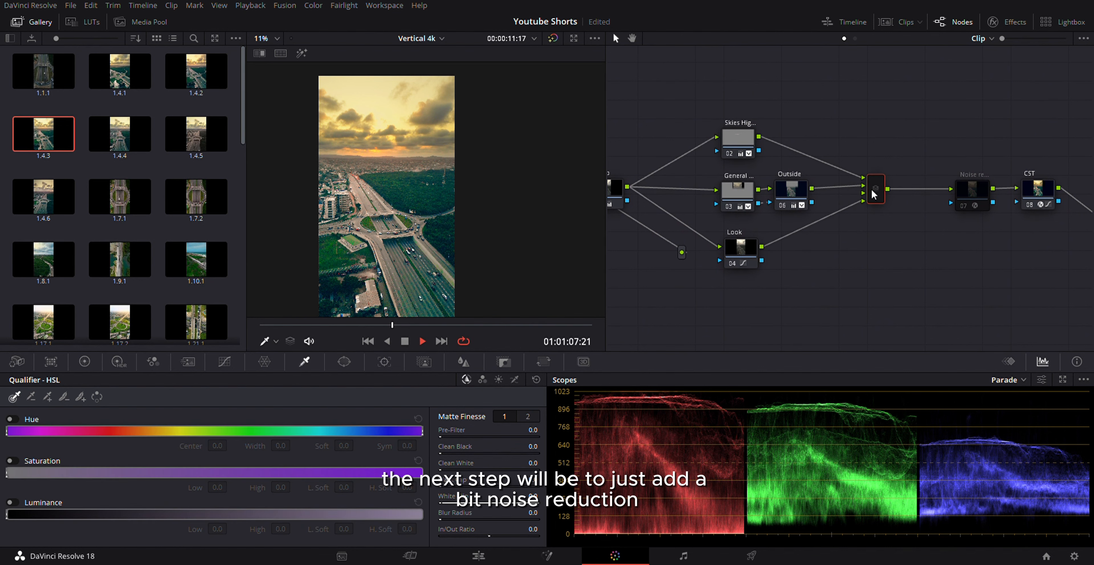
{"action": "left_click", "coordinate": [977, 197]}
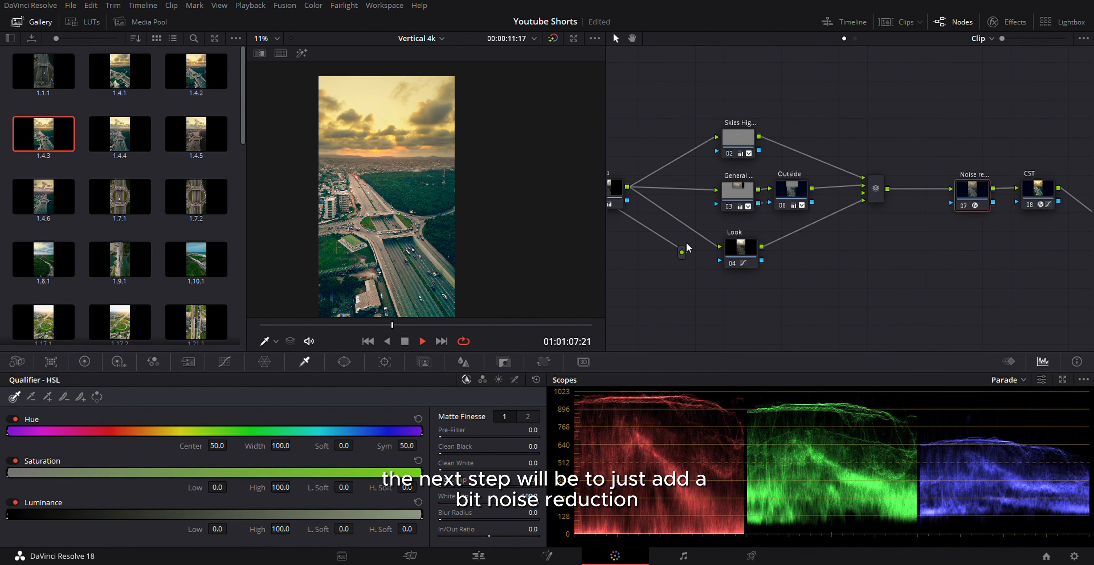